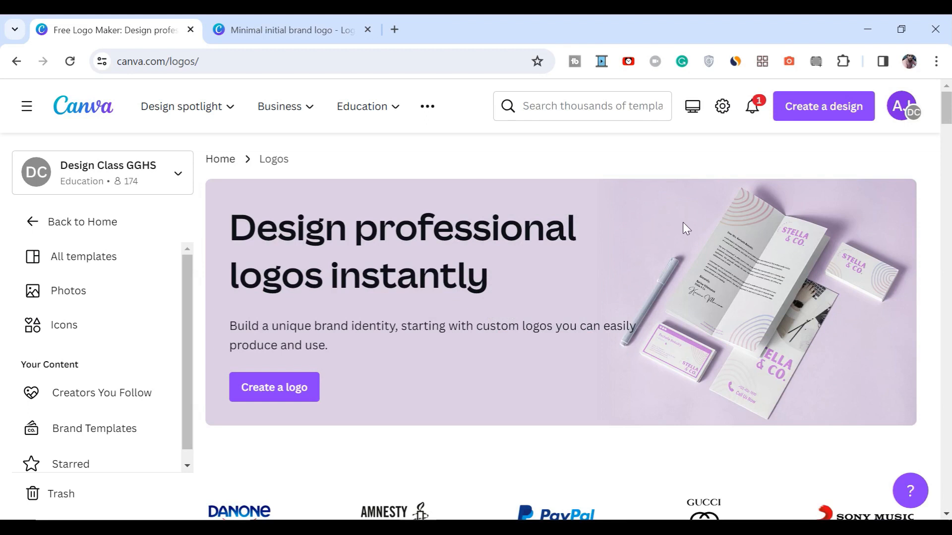
Step: Create a new custom-size design of 1000 × 1000 px
left_click(824, 106)
left_click(644, 171)
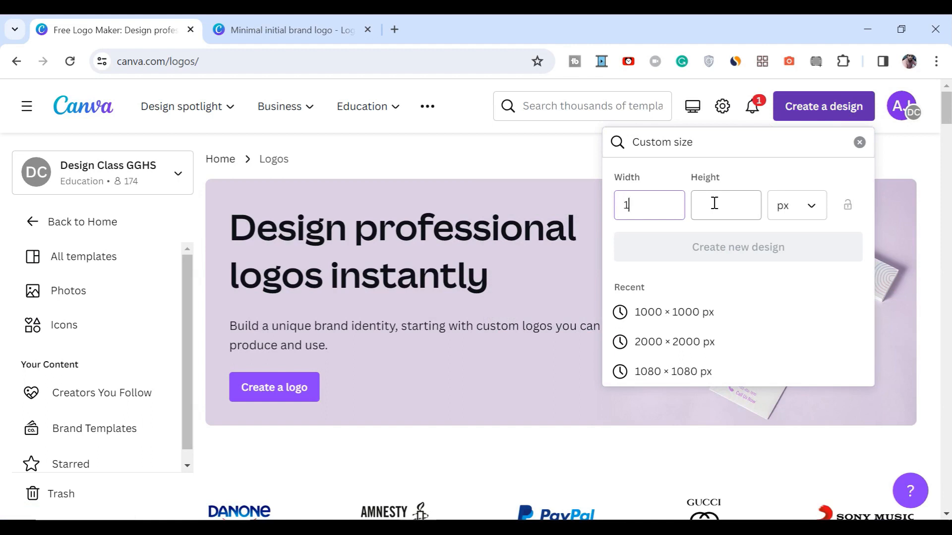
type("1000")
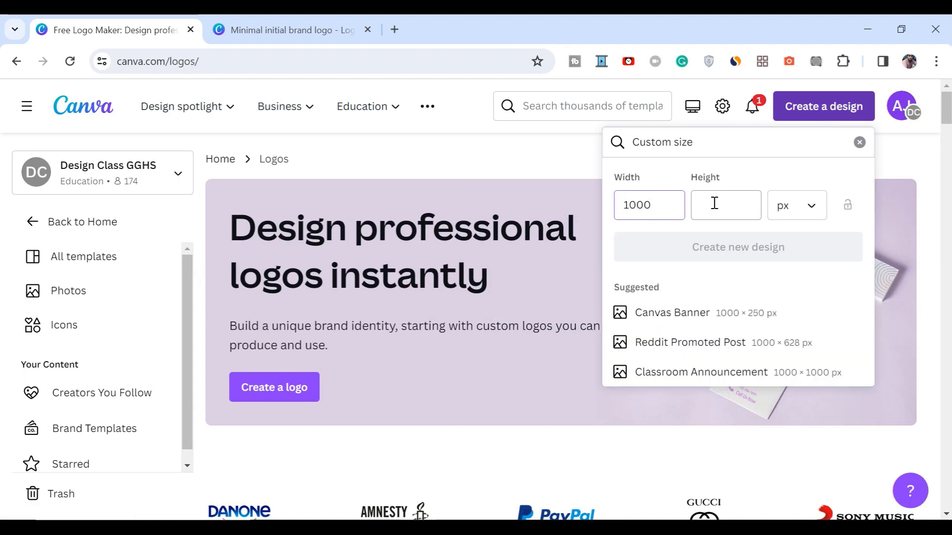
left_click(714, 204)
type("1000")
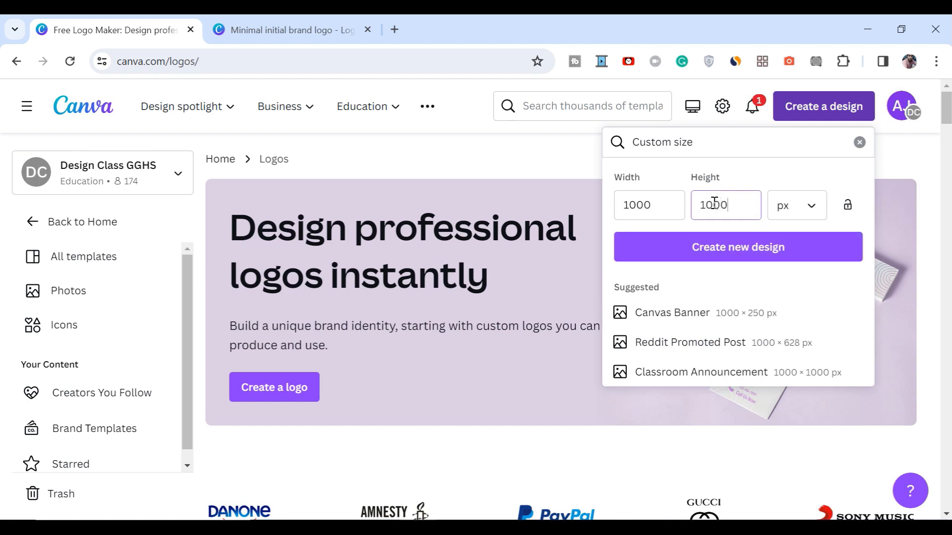
left_click(717, 250)
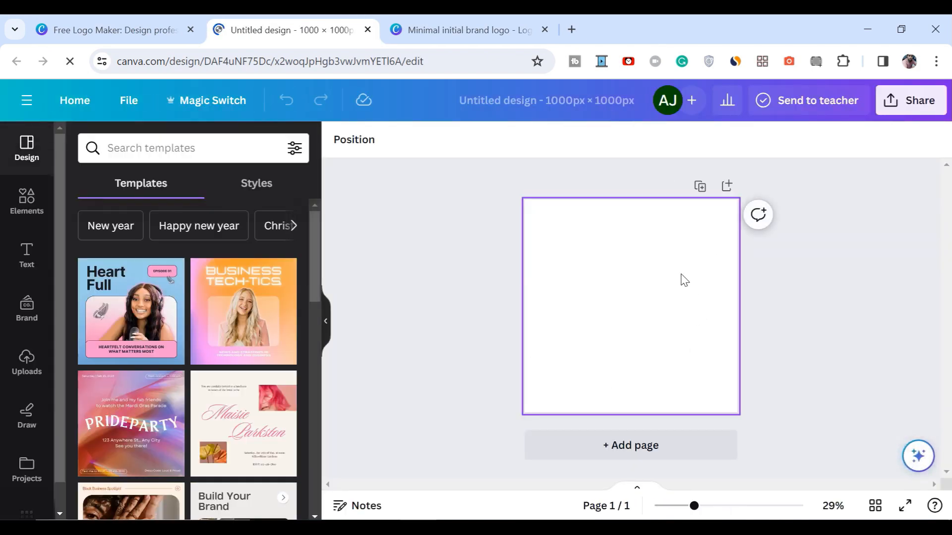
Step: Add the letter S as large text on the page and set its font to Playfair Display SC
left_click(155, 149)
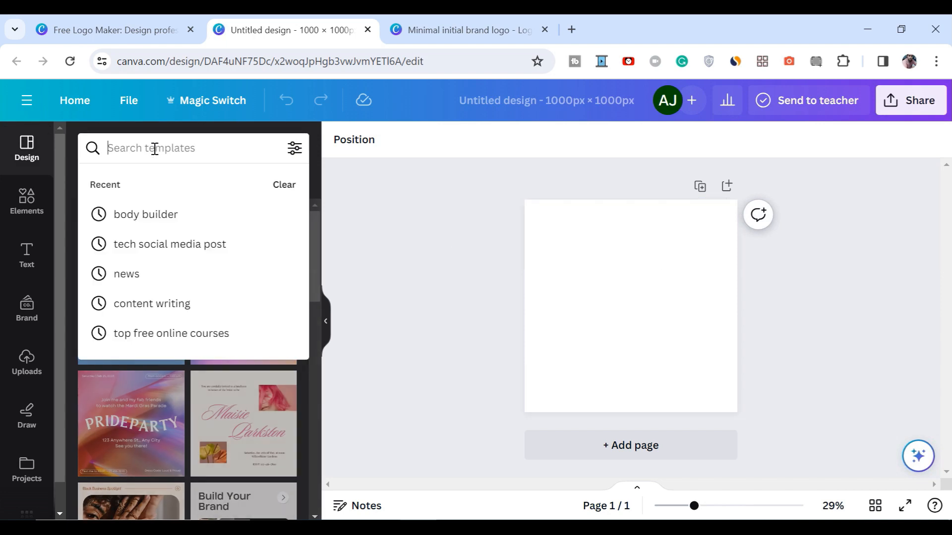
left_click(21, 250)
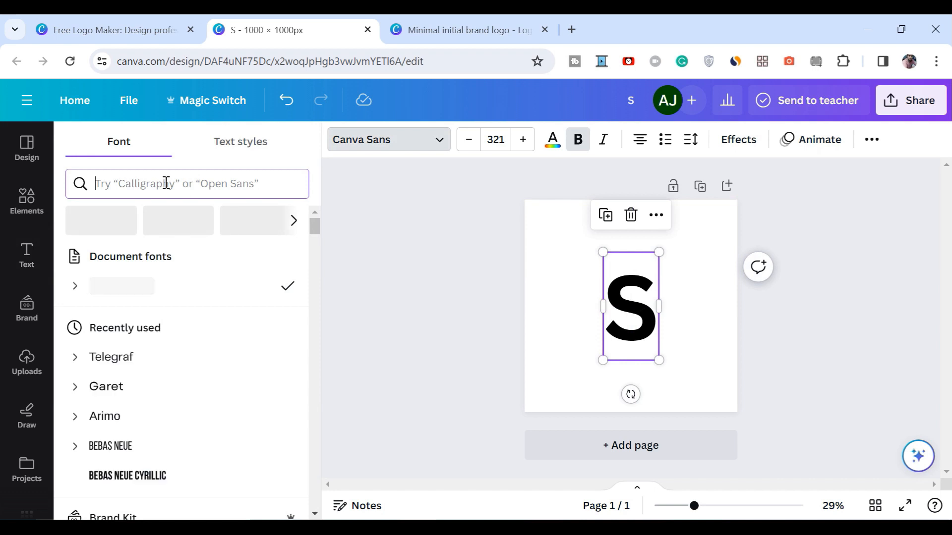
left_click(166, 183)
type("PLAYFAIR")
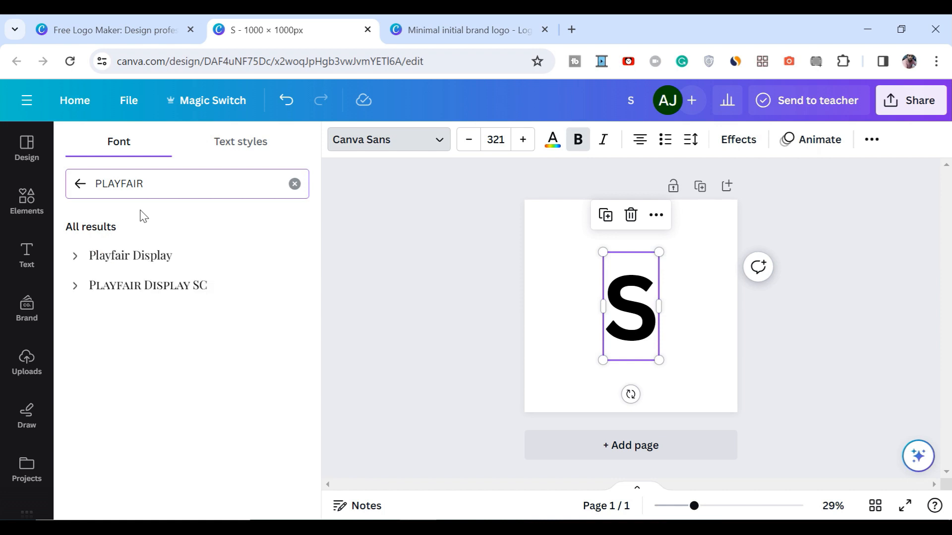
left_click(148, 295)
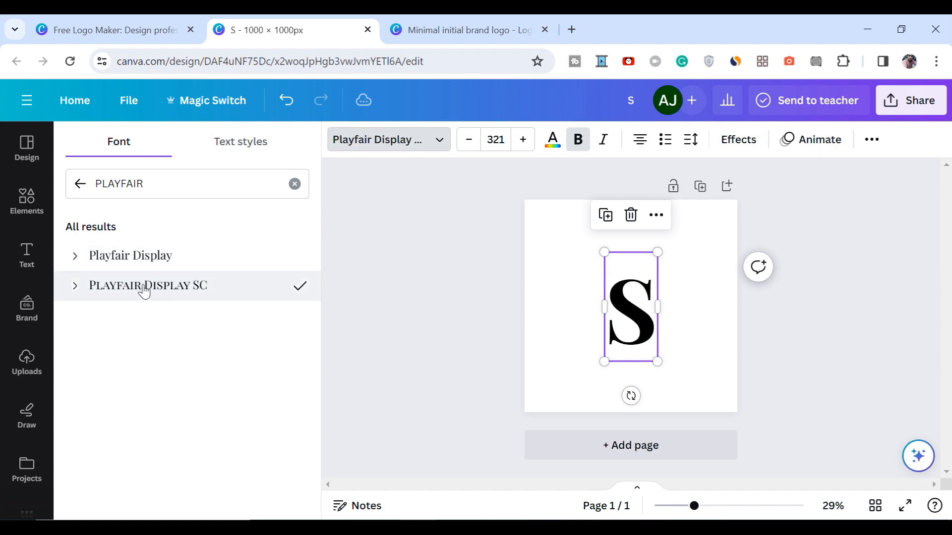
Step: Switch the S to the non-bold style of Playfair Display SC and enlarge it to size 387
left_click(76, 286)
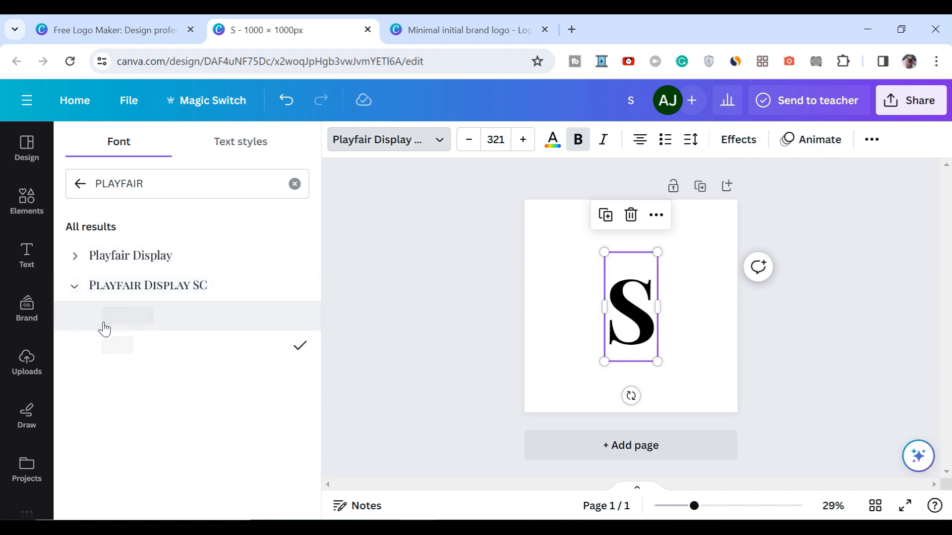
left_click(159, 327)
key("Escape")
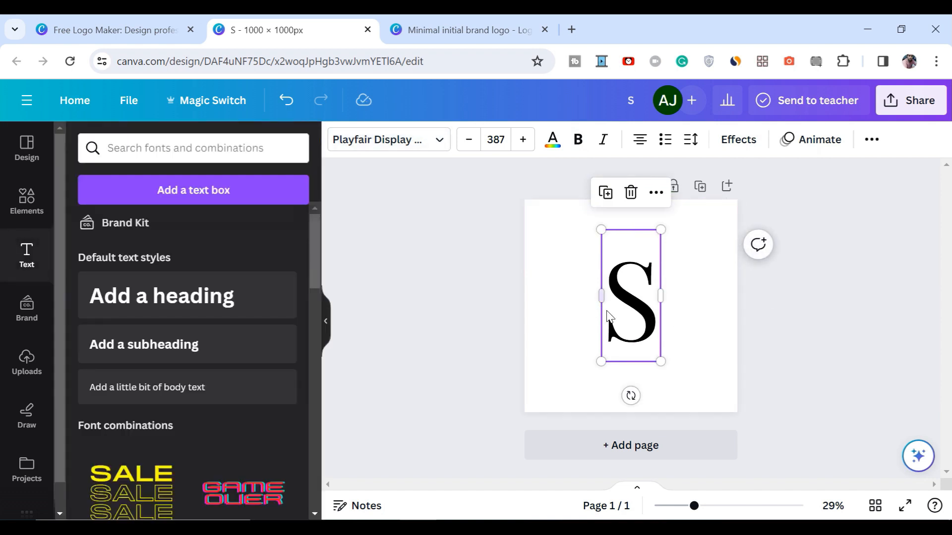
Step: Place a copy of the S to its left and change the copy's letter to J
left_click_drag(622, 297, 567, 297)
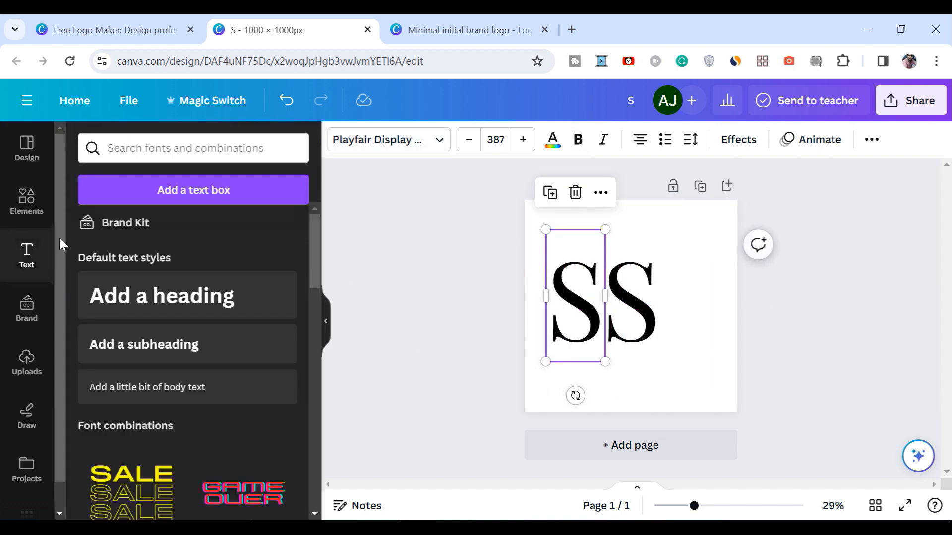
double_click(573, 296)
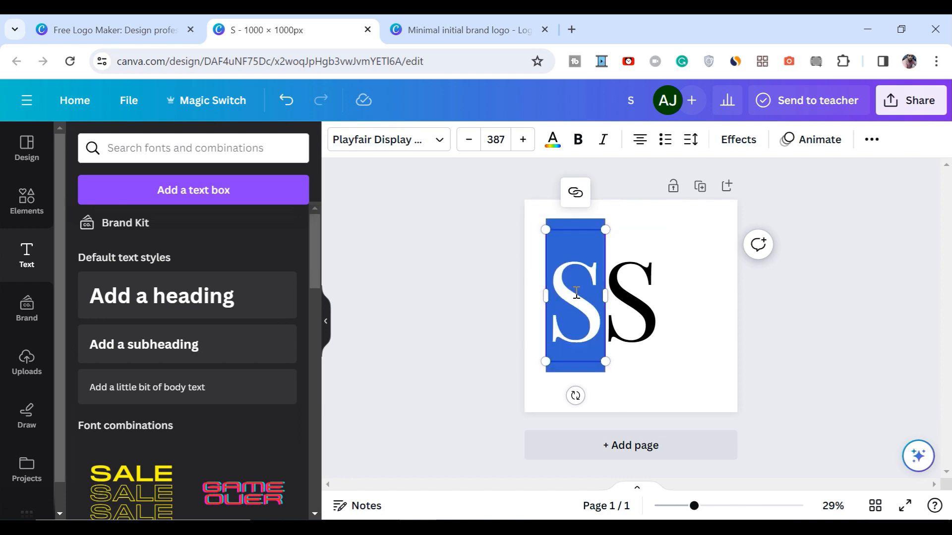
type("J")
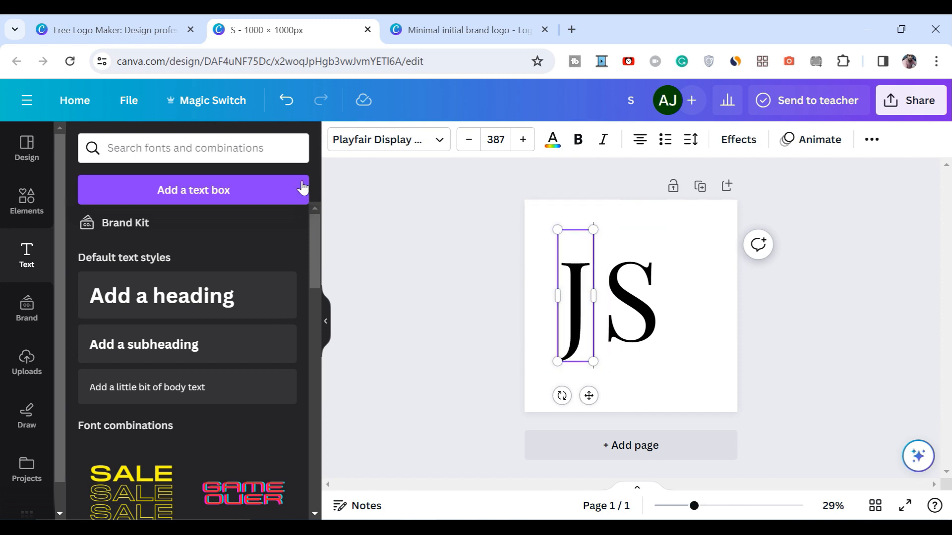
Step: Enlarge the J to size 478 over the S, then set it aside to the right of the S
left_click_drag(573, 298, 631, 290)
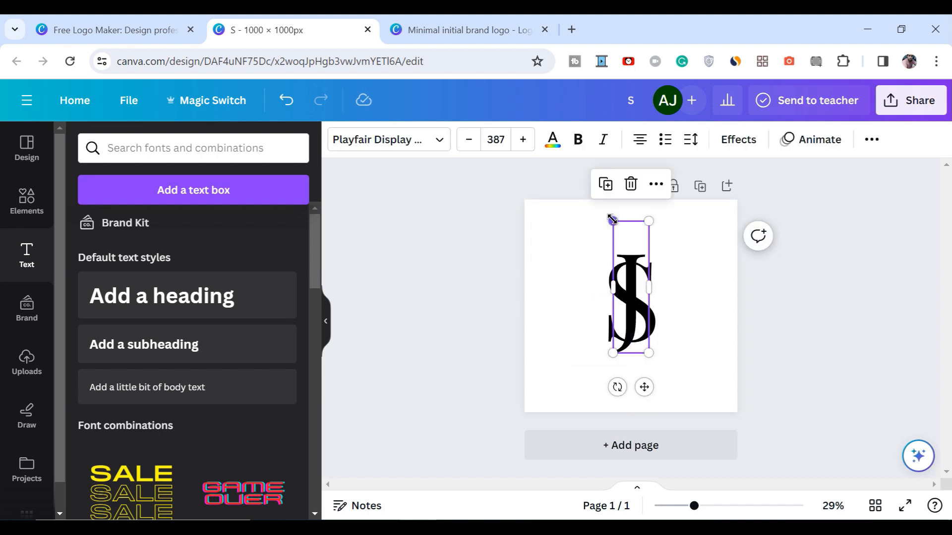
left_click_drag(611, 219, 603, 191)
left_click_drag(634, 262, 716, 273)
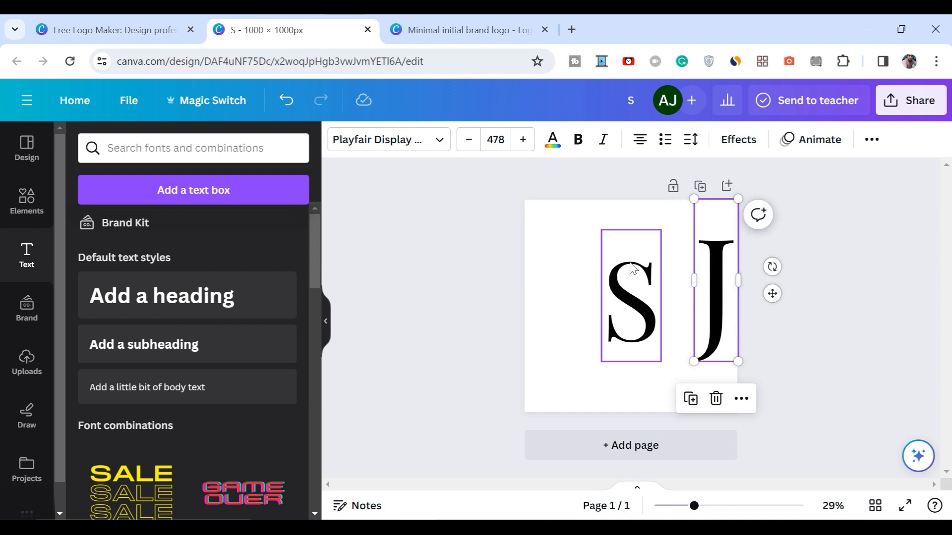
Step: Add a rectangle shape and reshape it into a narrow vertical strip running through the middle of the S
left_click(25, 204)
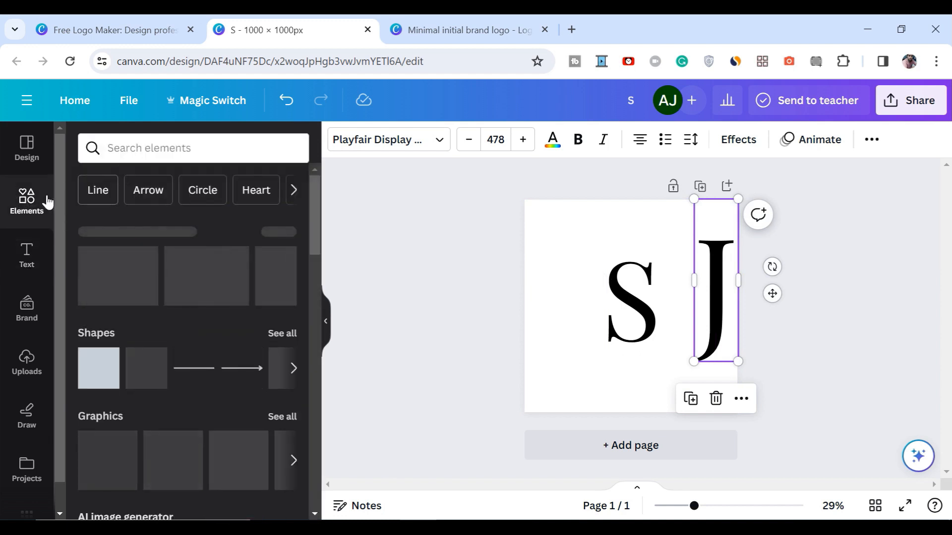
left_click(133, 149)
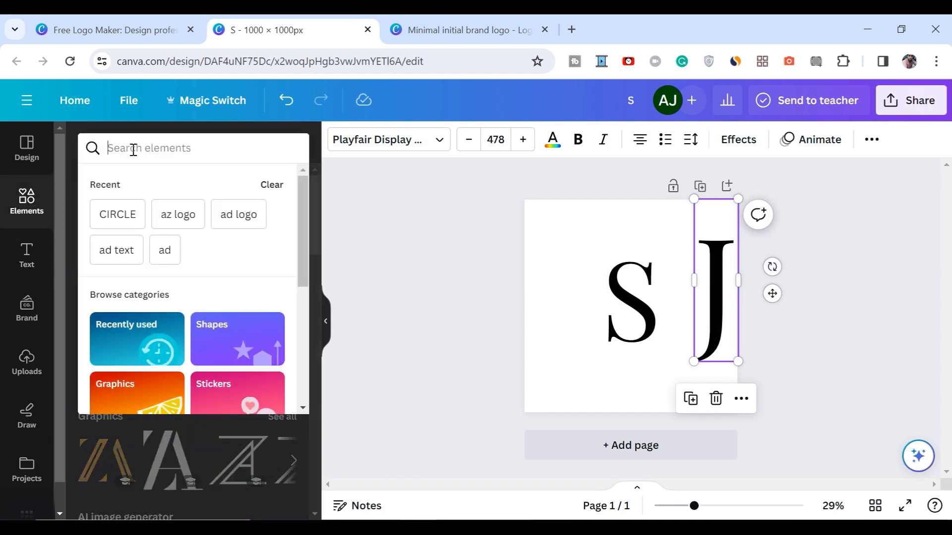
type("sq")
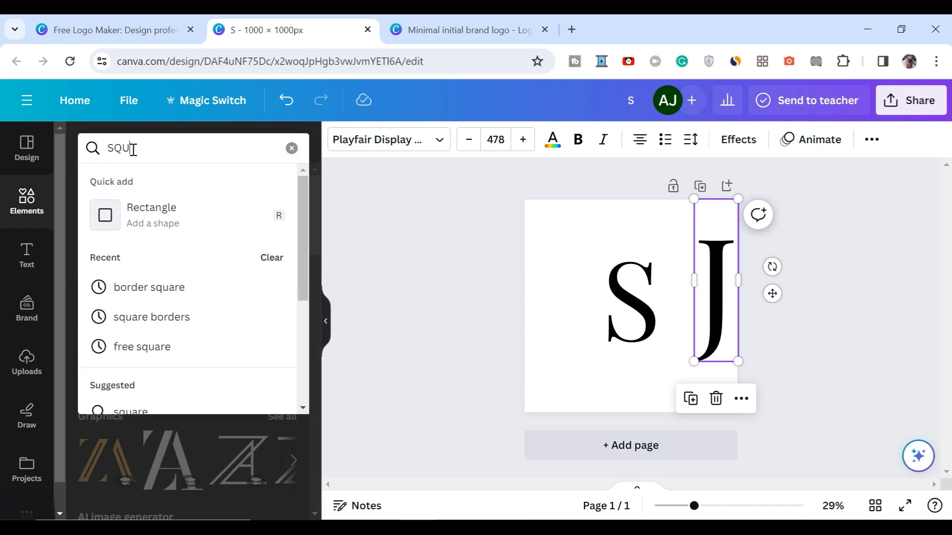
left_click(132, 216)
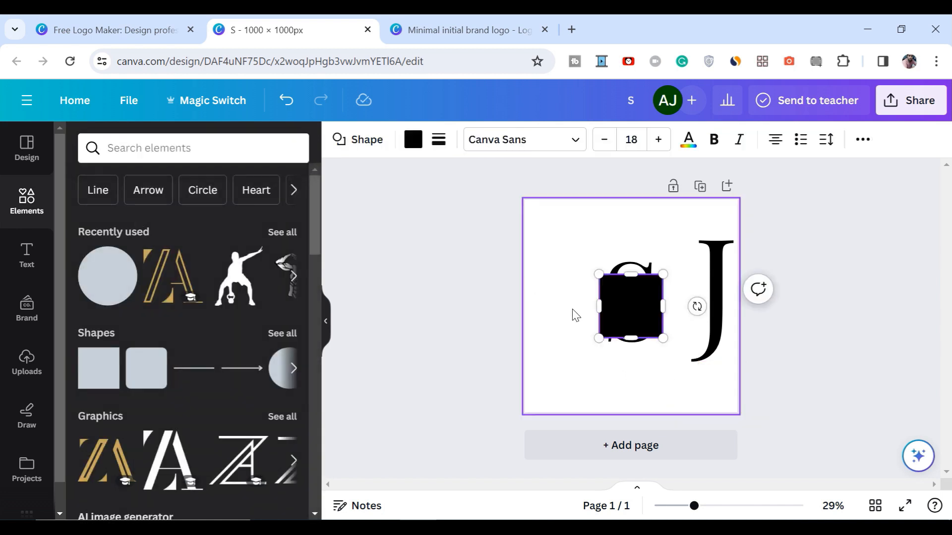
left_click_drag(598, 304, 623, 283)
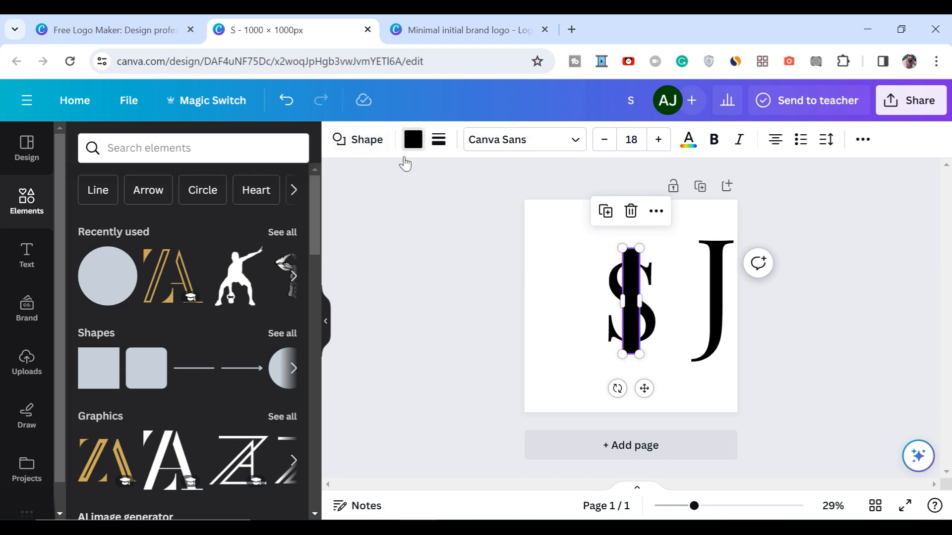
Step: Fill the vertical strip with white so it cuts a gap through the S
left_click(413, 140)
left_click(202, 229)
key("Escape")
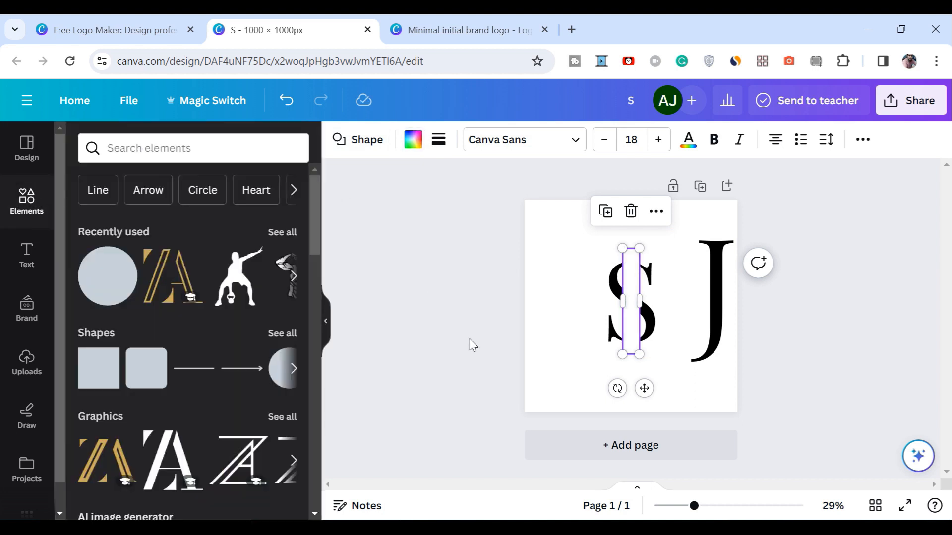
left_click(467, 323)
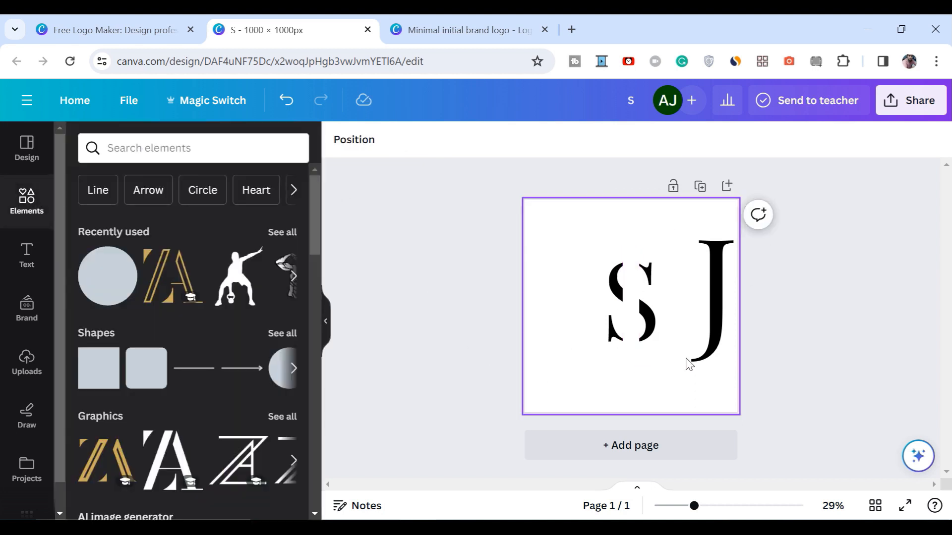
Step: Move the J onto the white gap in the middle of the S to form the monogram
left_click(717, 293)
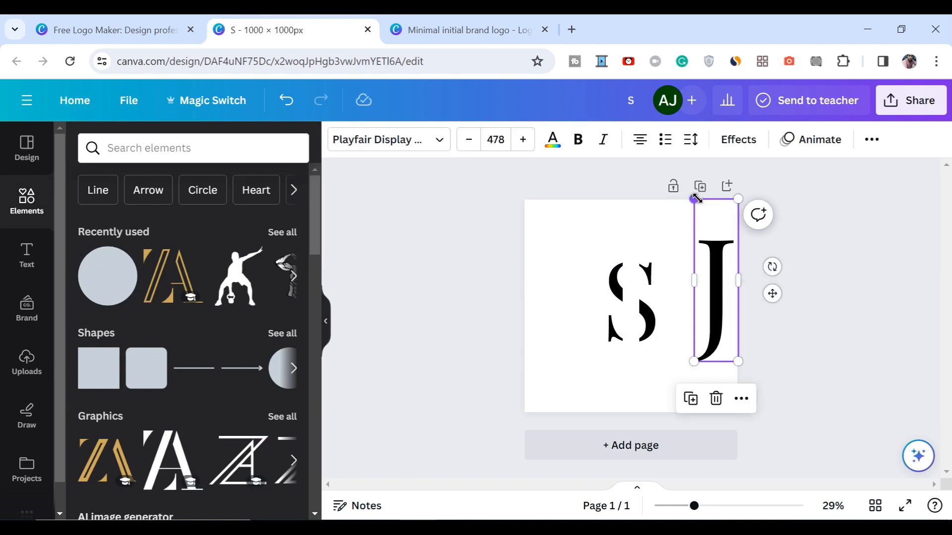
left_click_drag(710, 275, 633, 282)
left_click(826, 330)
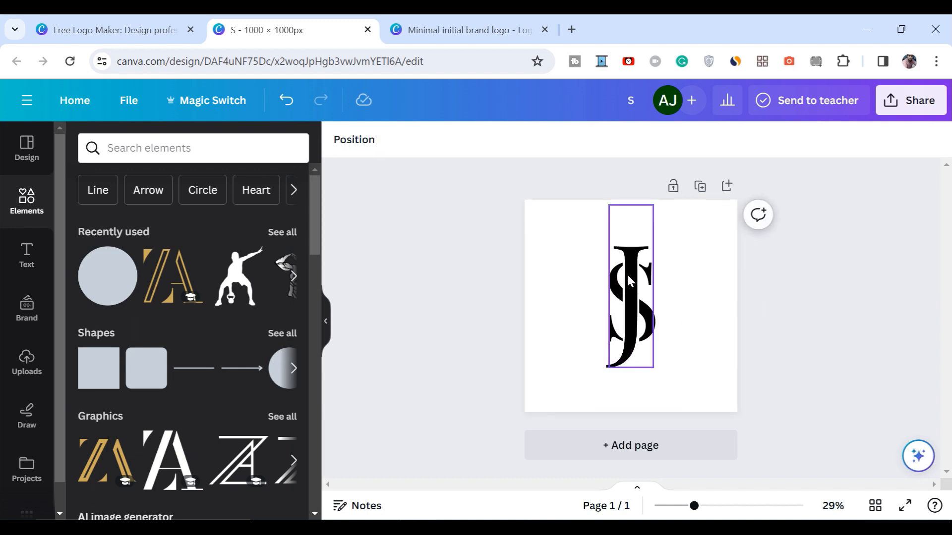
Step: Group the J, the S and the white strip into one object
left_click_drag(788, 254, 595, 386)
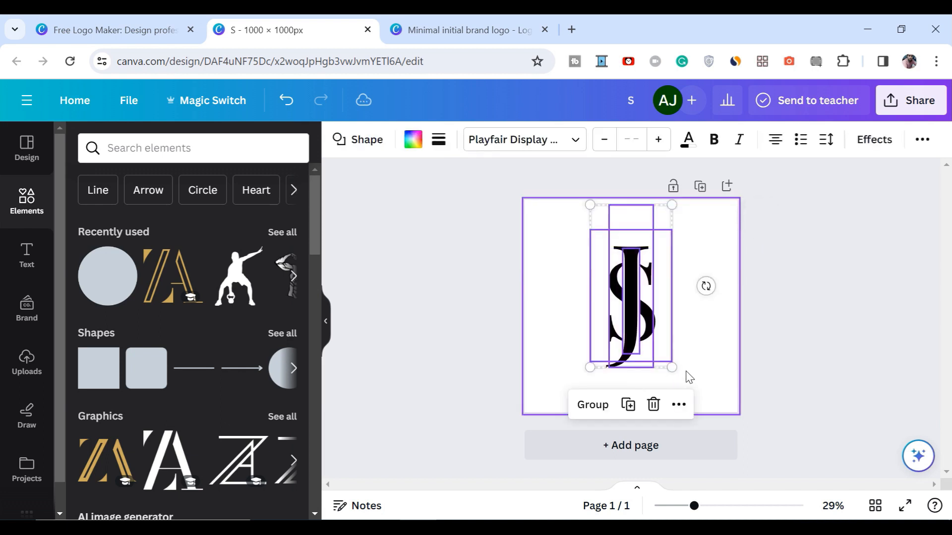
key("ctrl+g")
key("ctrl+f")
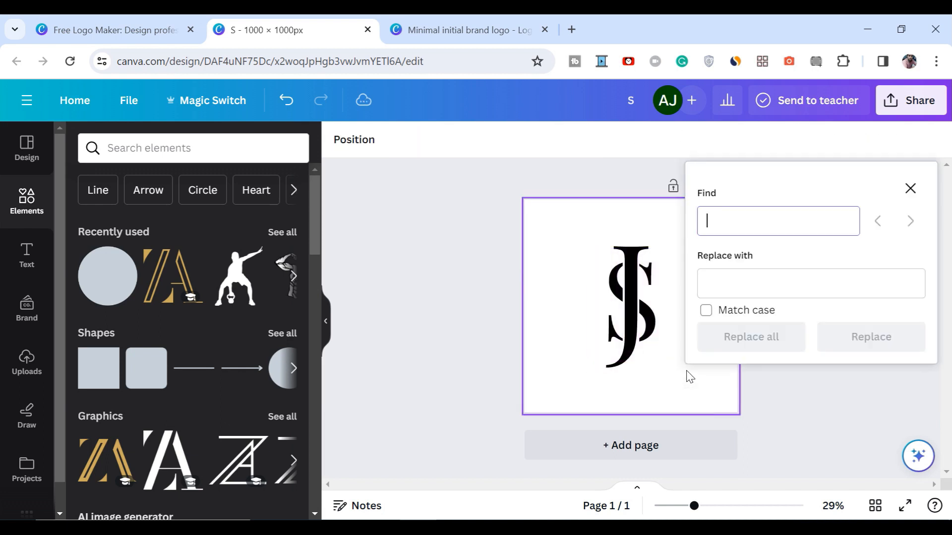
left_click(910, 188)
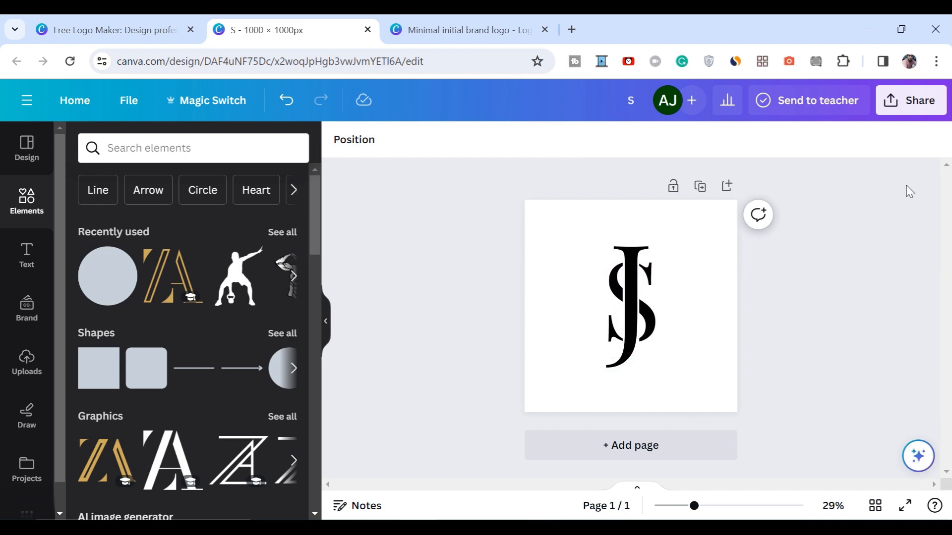
Step: Scale the JS monogram group down slightly and center it horizontally in the upper part of the page
left_click(639, 282)
left_click_drag(637, 278, 637, 273)
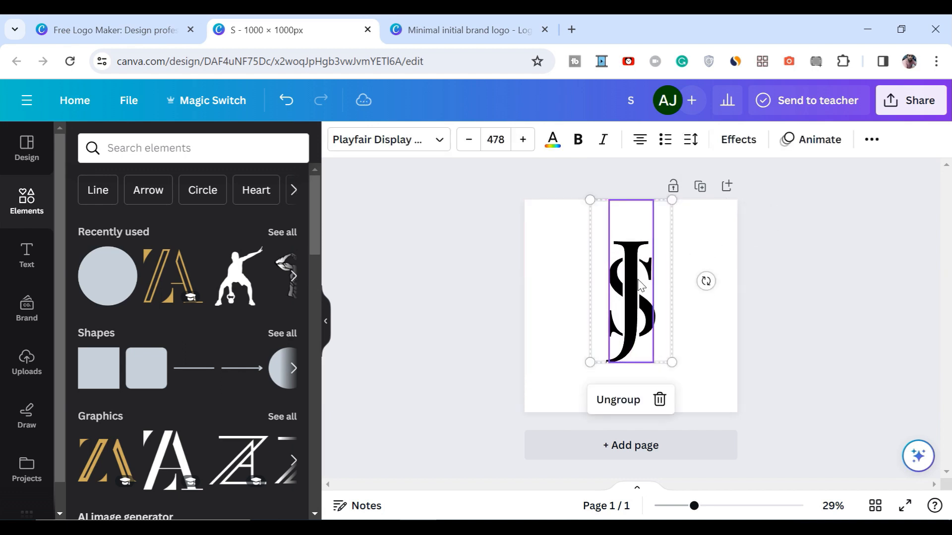
left_click_drag(672, 200, 656, 241)
left_click_drag(618, 278, 631, 273)
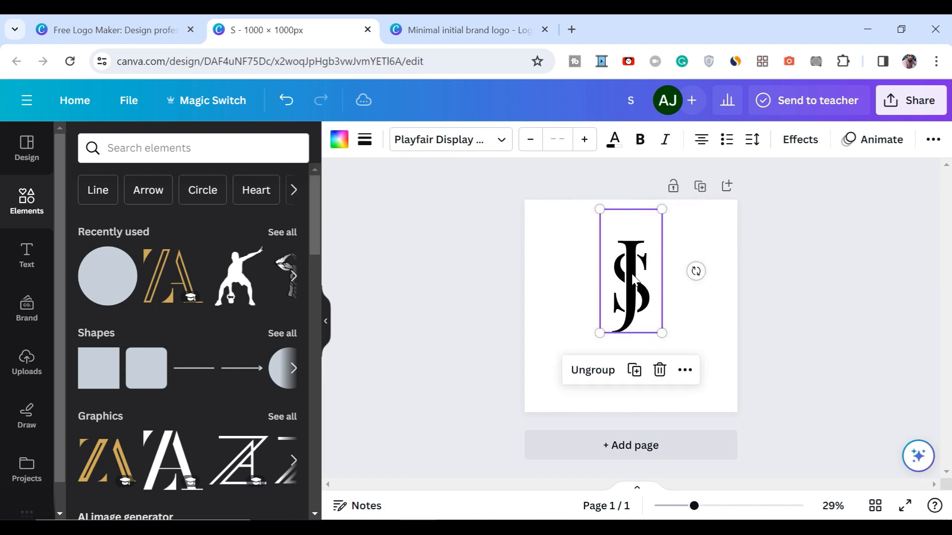
left_click(796, 320)
Step: Add body text reading "Your Brand Name", enlarge it to size 51.6 and place it just below the monogram
left_click(27, 257)
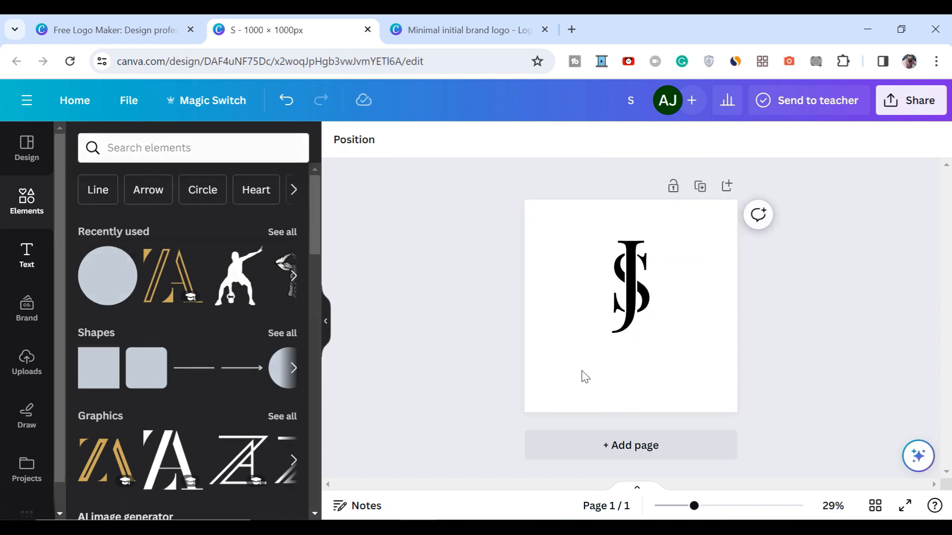
left_click(149, 387)
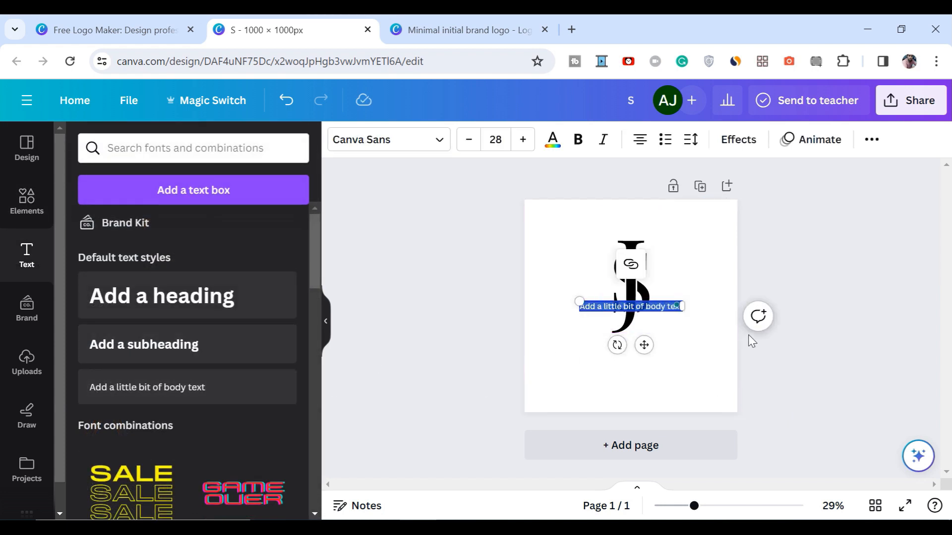
key("BackSpace")
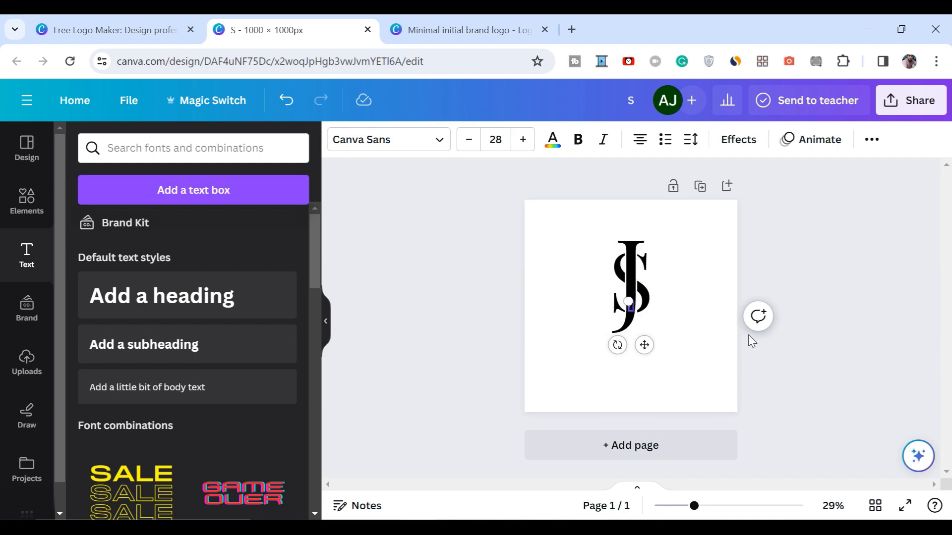
type("Your brand")
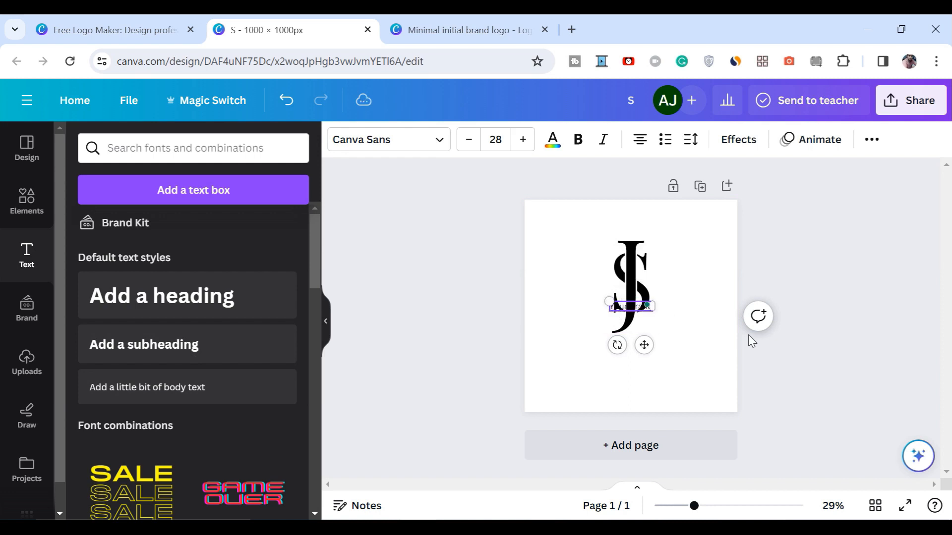
type(" Name")
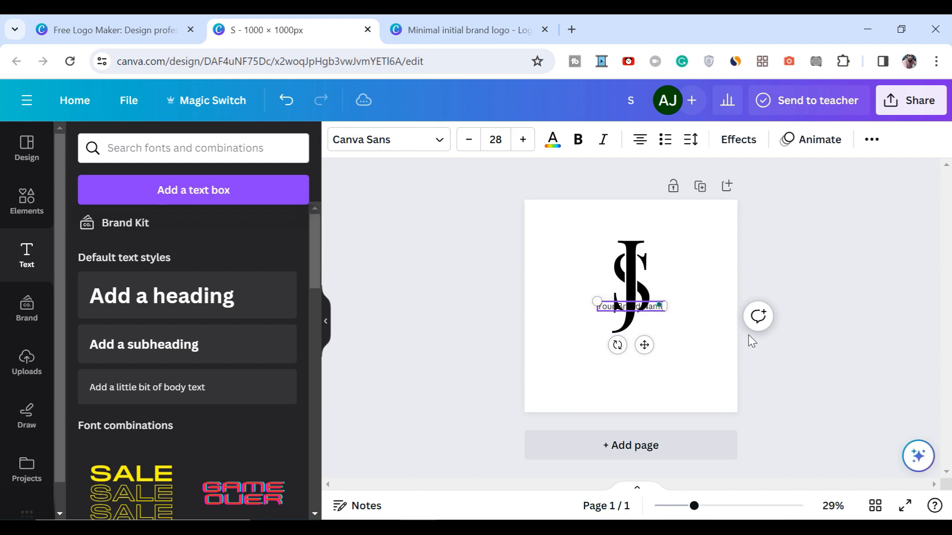
left_click(788, 387)
left_click_drag(654, 310, 614, 349)
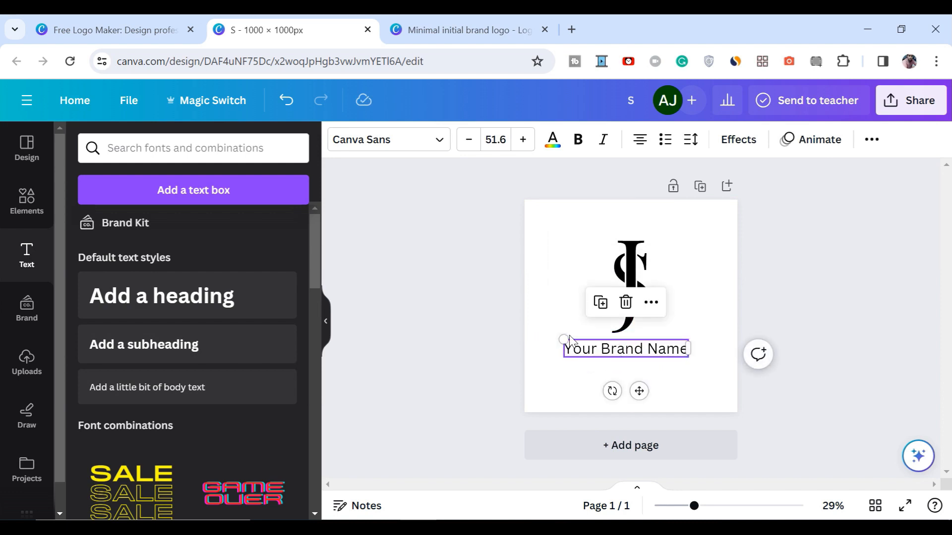
Step: Search the fonts for "quiche" and apply the Quiche font to the brand name text
left_click(356, 141)
left_click(200, 190)
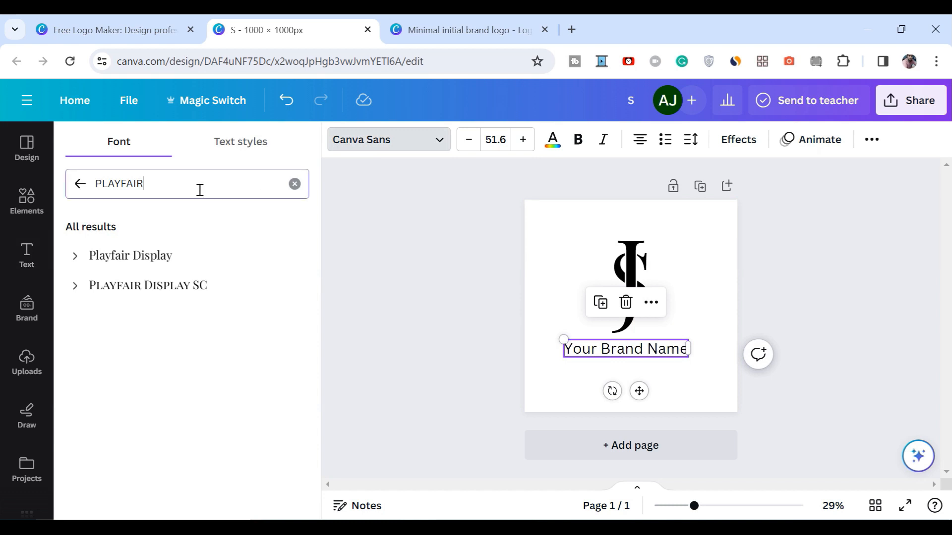
double_click(112, 183)
key("BackSpace")
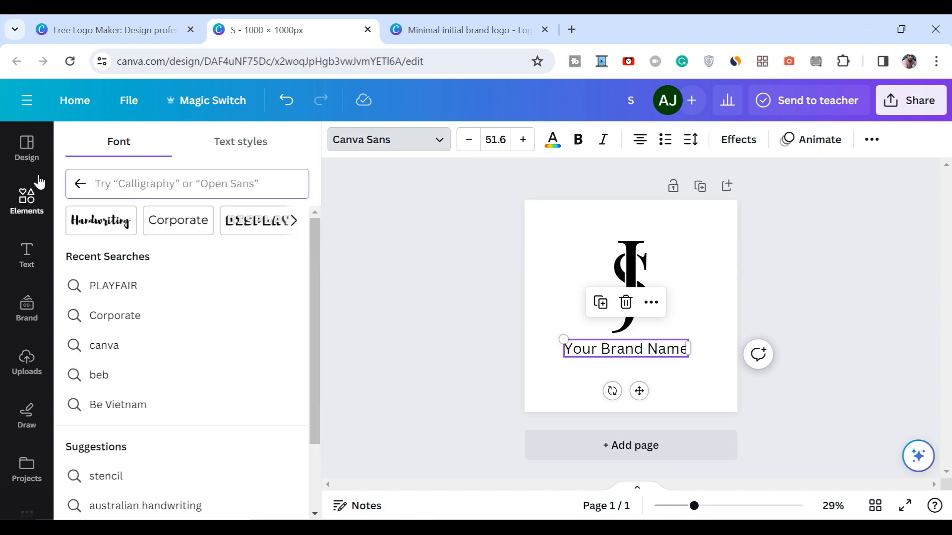
type("quiche")
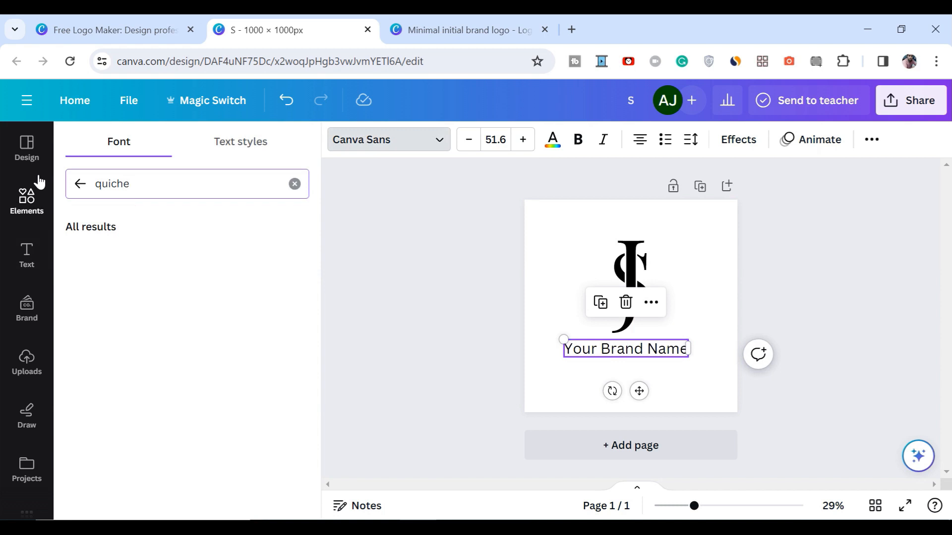
left_click(126, 256)
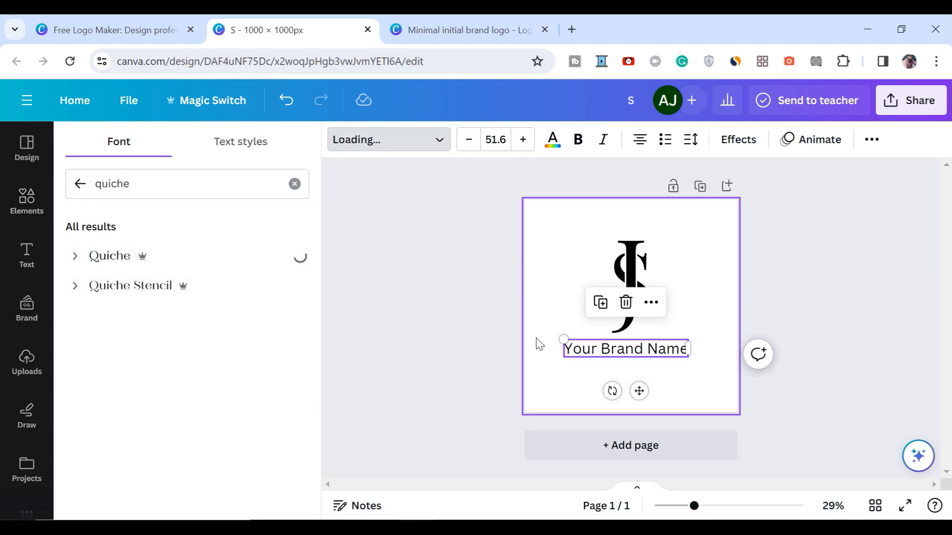
Step: Switch the brand name text to all uppercase letters
left_click(634, 352)
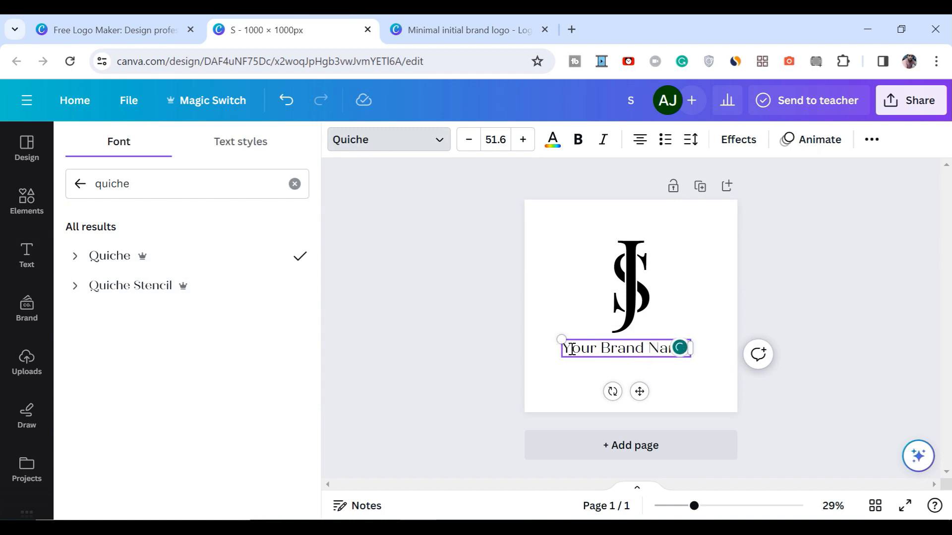
key("Escape")
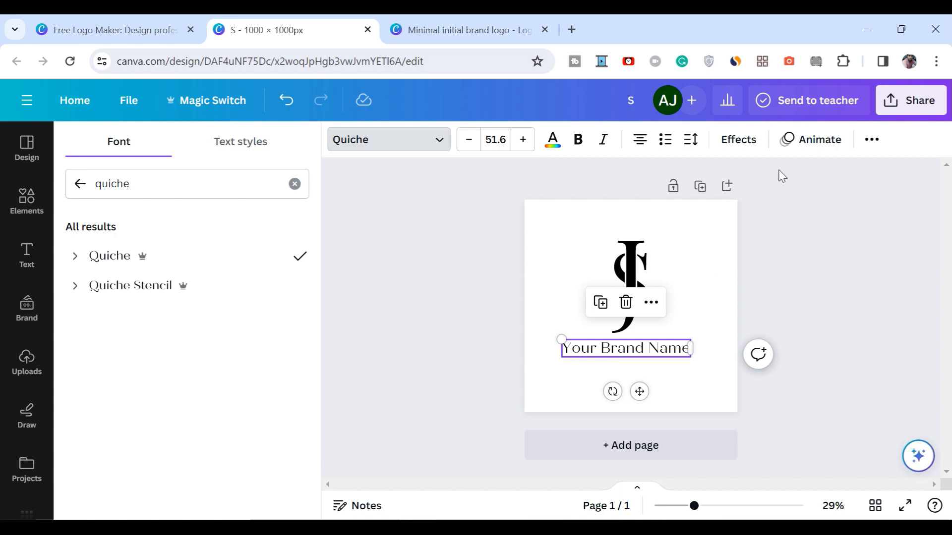
left_click(871, 140)
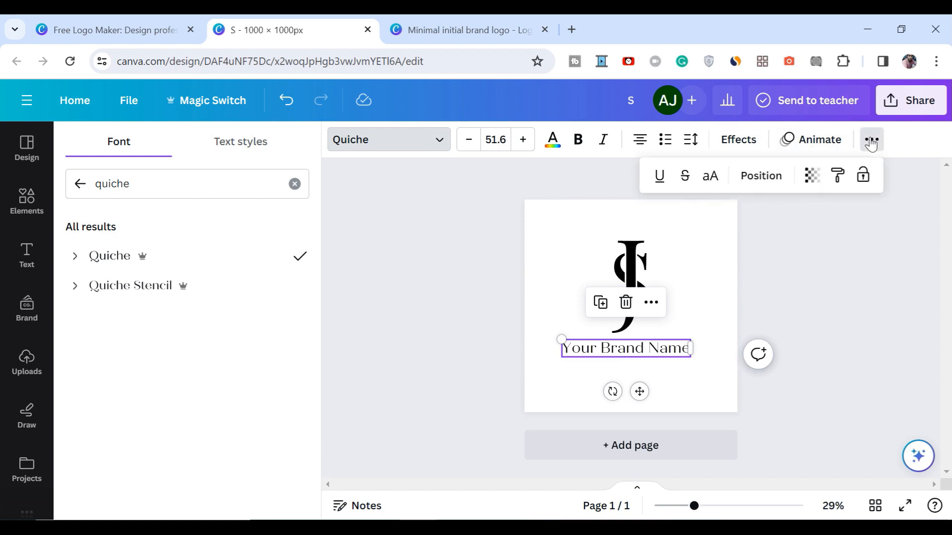
left_click(711, 179)
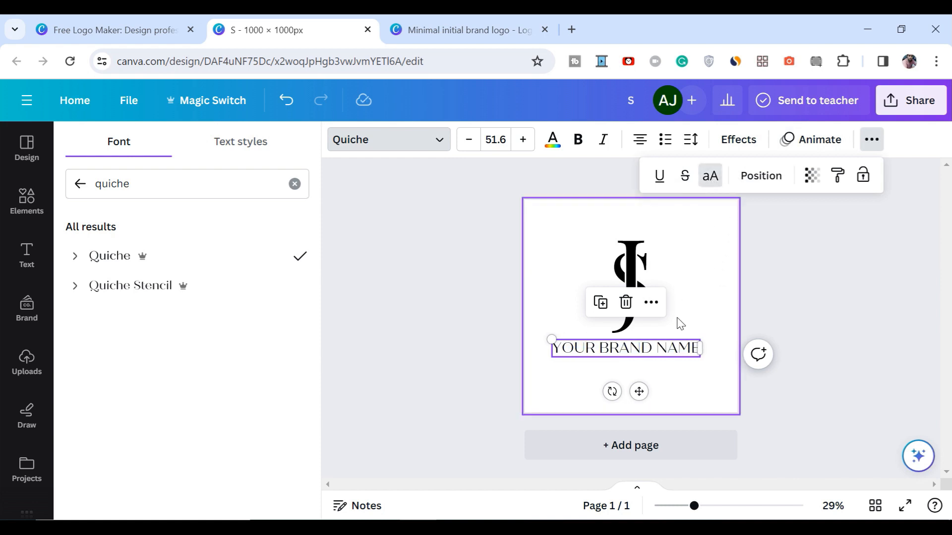
Step: Reduce the brand name to size 44.4 and add a centered "YOUR SALOGN" line just beneath it at size 27.9
left_click_drag(630, 347, 637, 350)
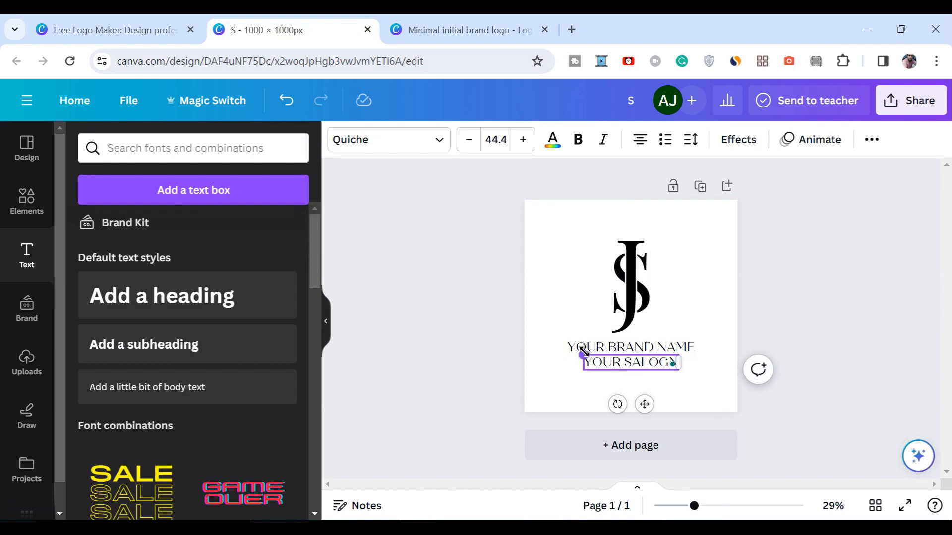
left_click_drag(583, 354, 632, 364)
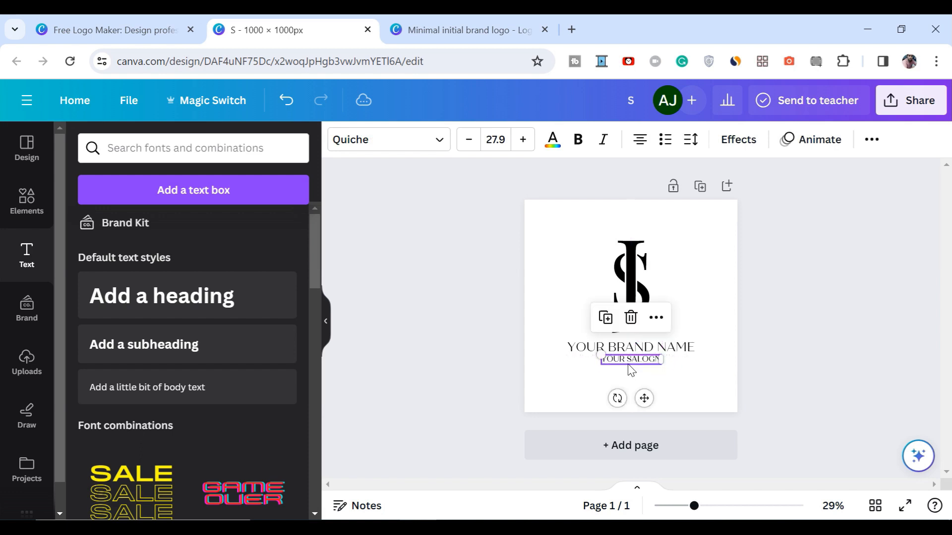
left_click(845, 330)
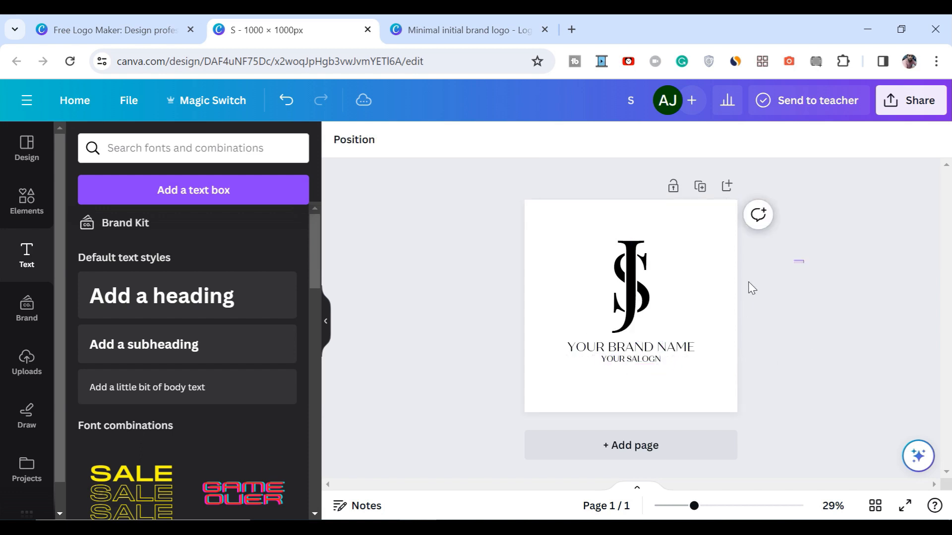
Step: Select the monogram and both text lines together and move them slightly down to center the logo vertically on the page
left_click_drag(752, 288, 567, 375)
left_click_drag(633, 302, 633, 308)
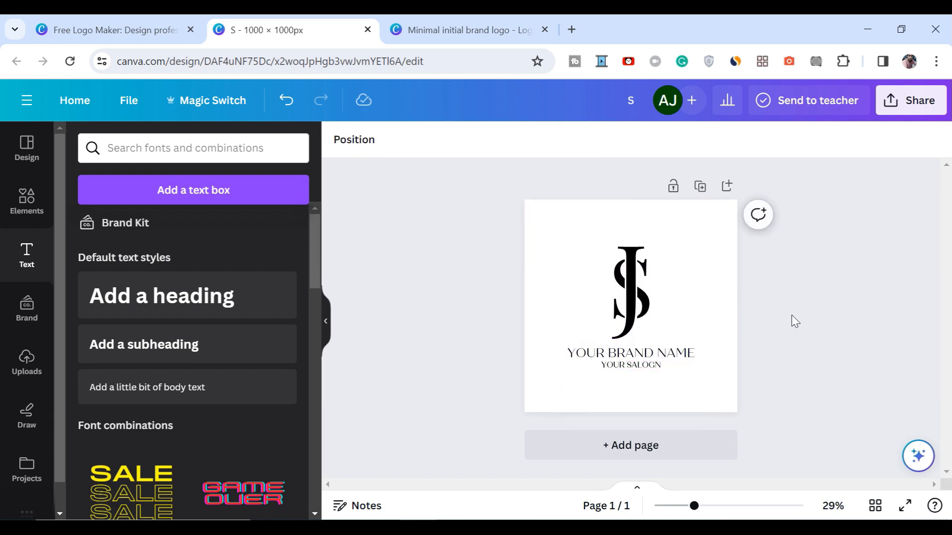